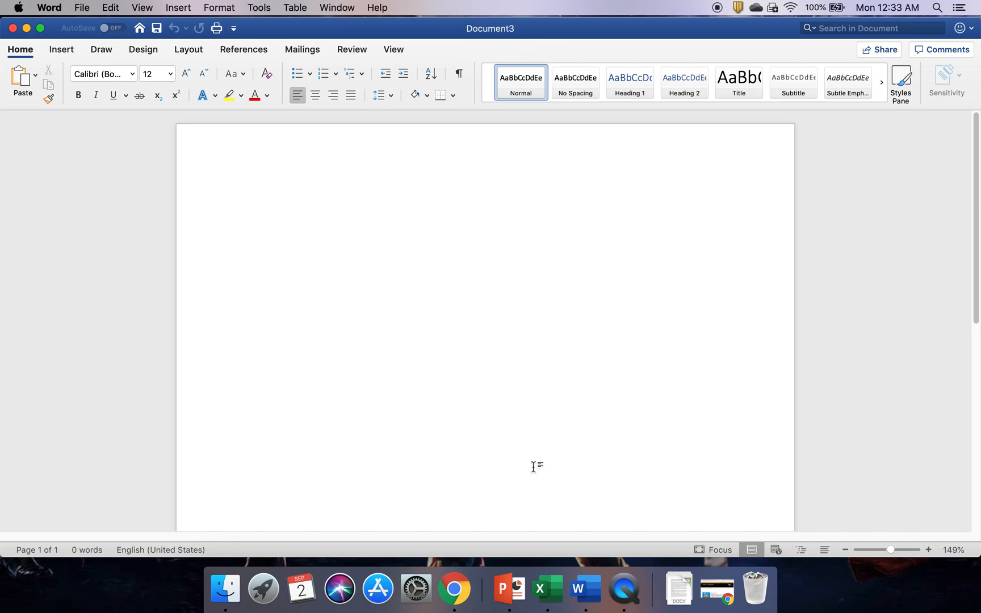
- Open the header through Insert > Header > Edit Header and turn on Different First Page
double_click(506, 147)
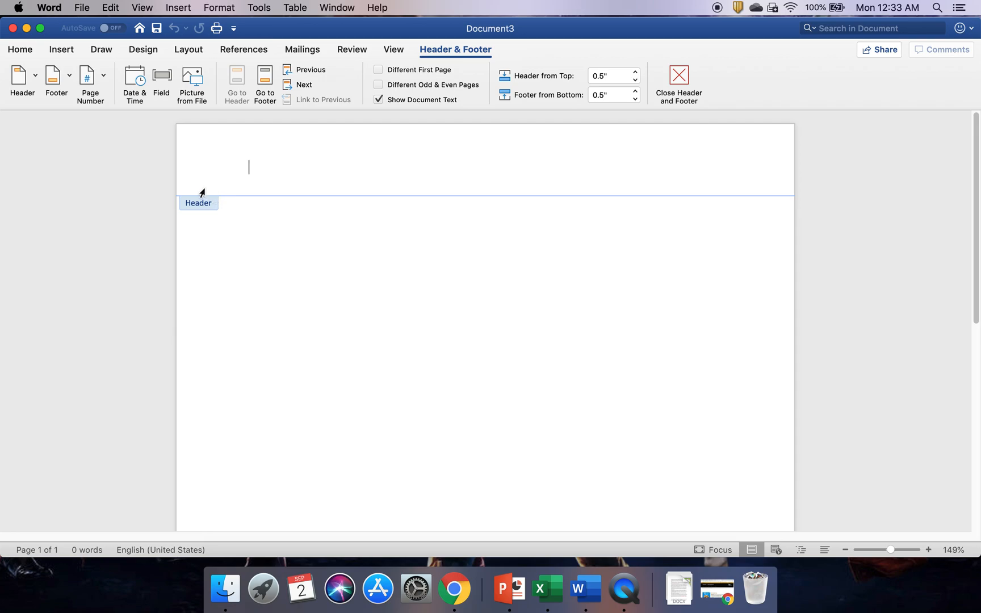
double_click(382, 266)
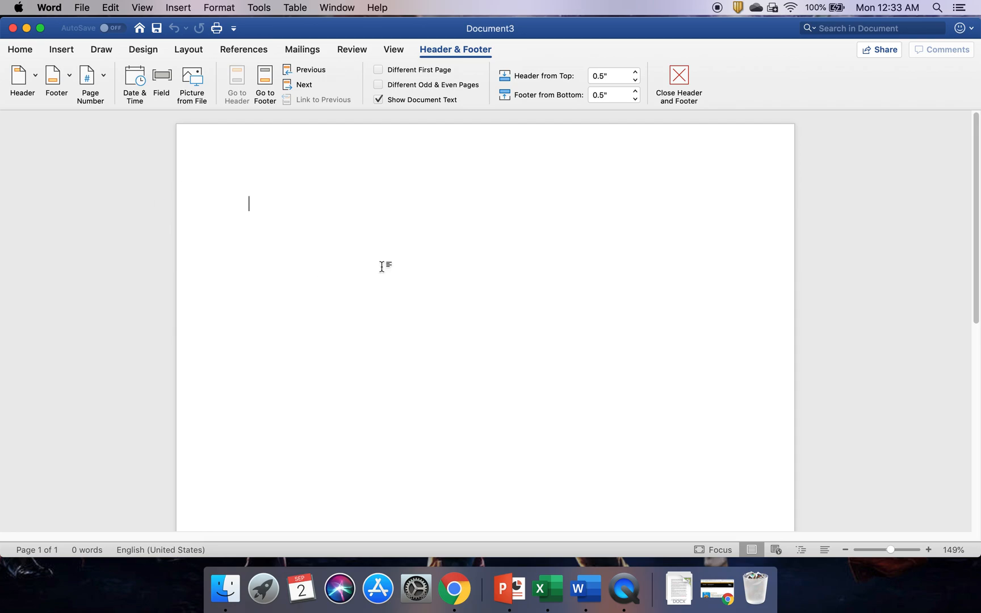
click(67, 53)
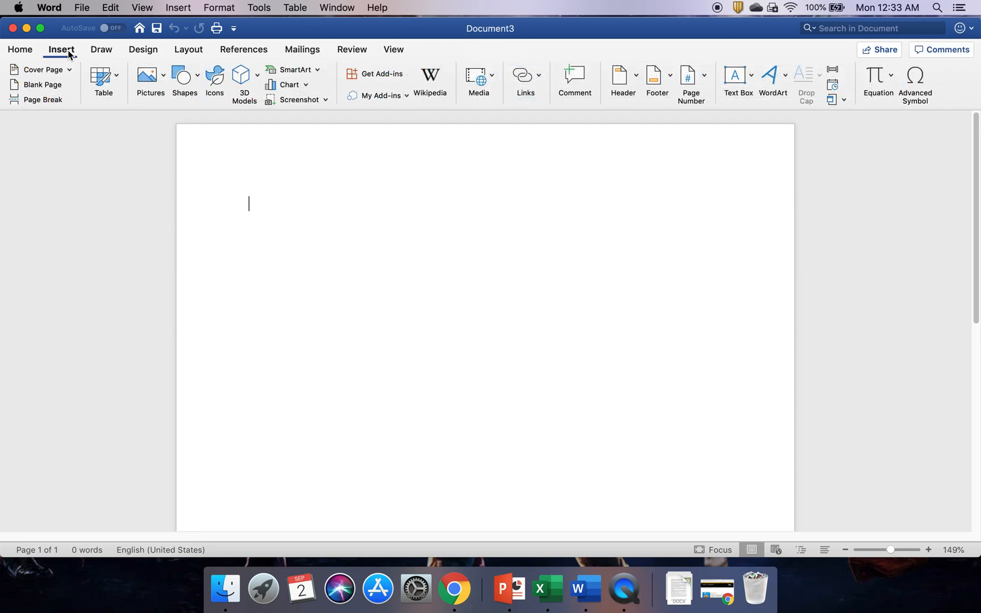
click(625, 85)
click(669, 448)
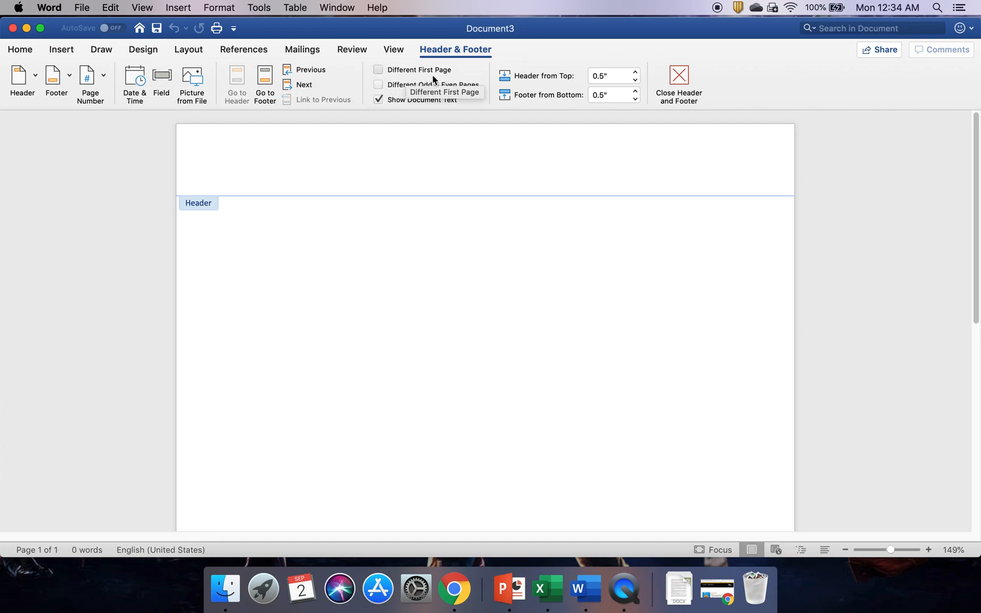
click(379, 69)
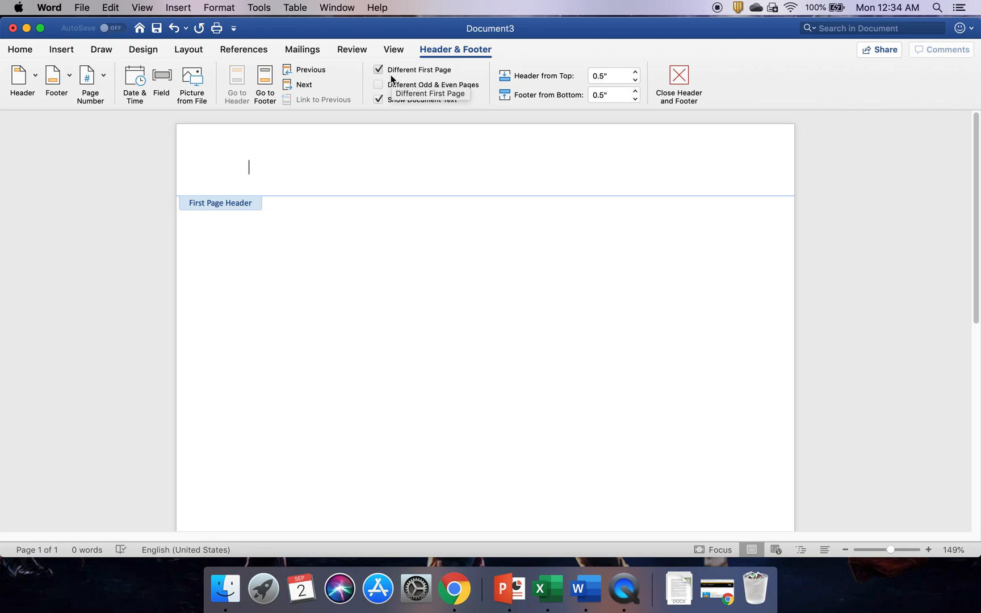
- Type 'Running head: APA FORMATTING FOR CLASS' in Times New Roman in the first-page header
click(20, 50)
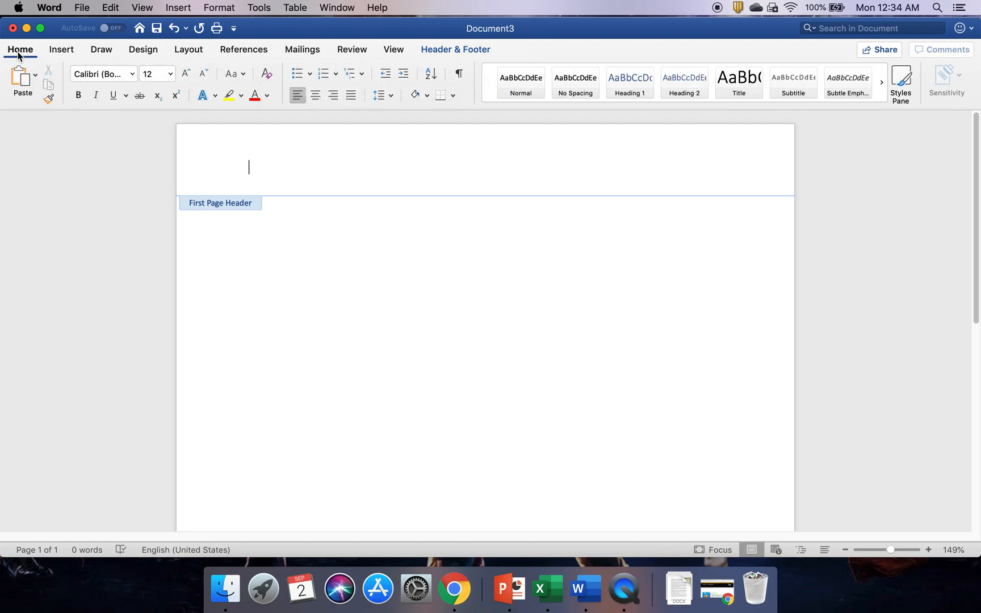
click(132, 74)
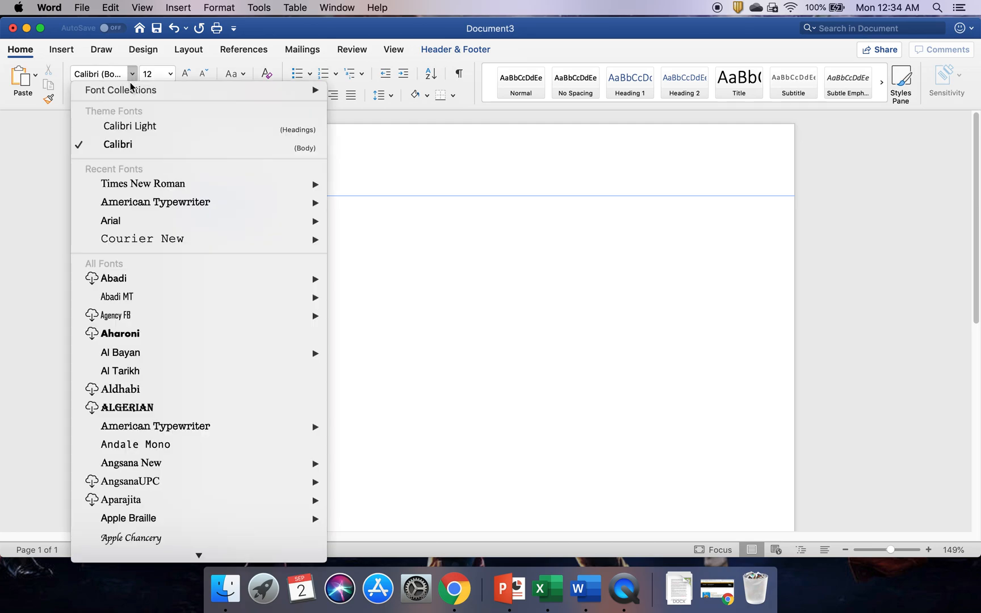
click(127, 189)
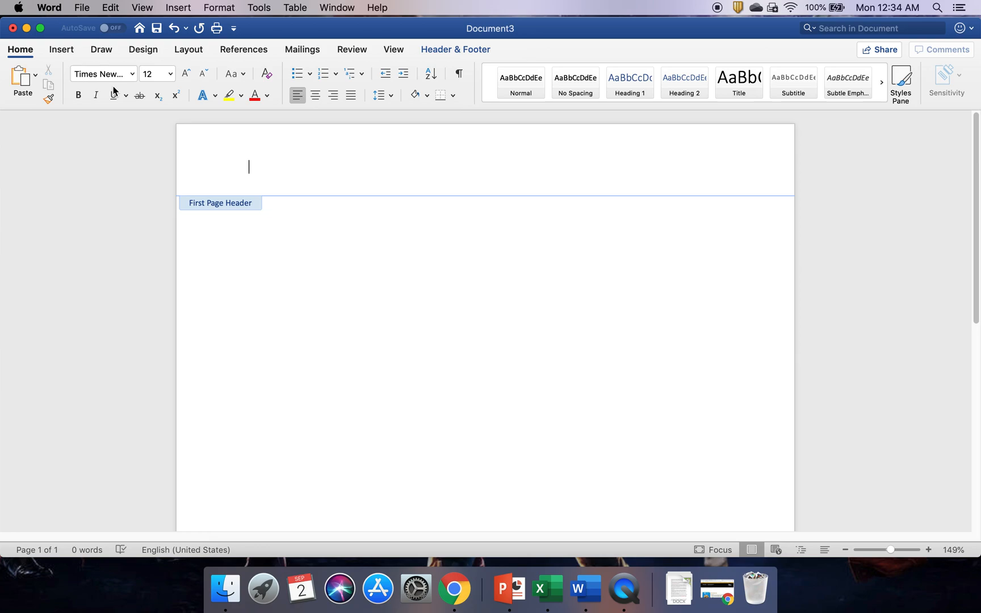
text(Running head)
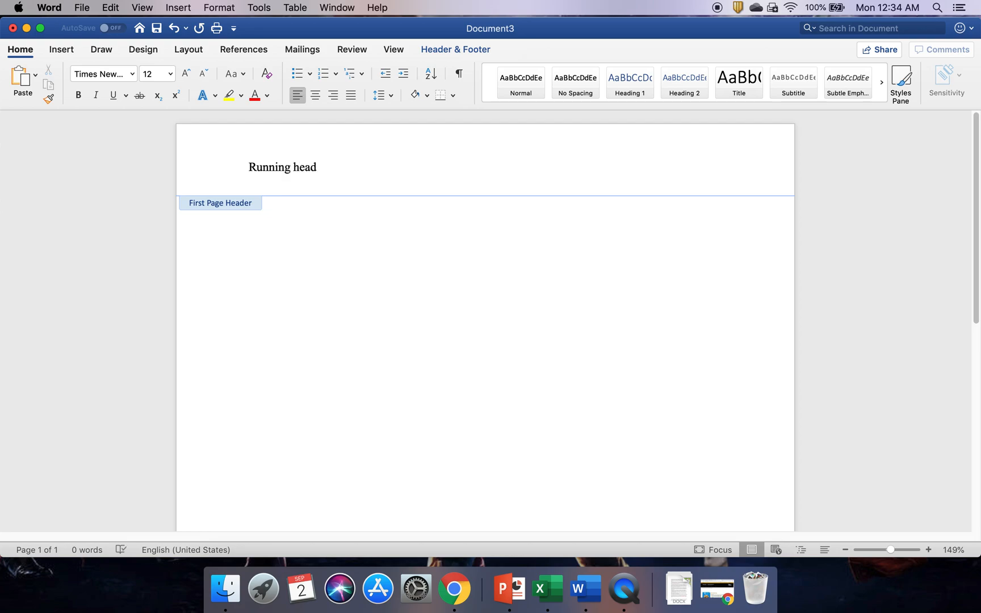
text(:)
text(APA FORMATTING FOR CLASS)
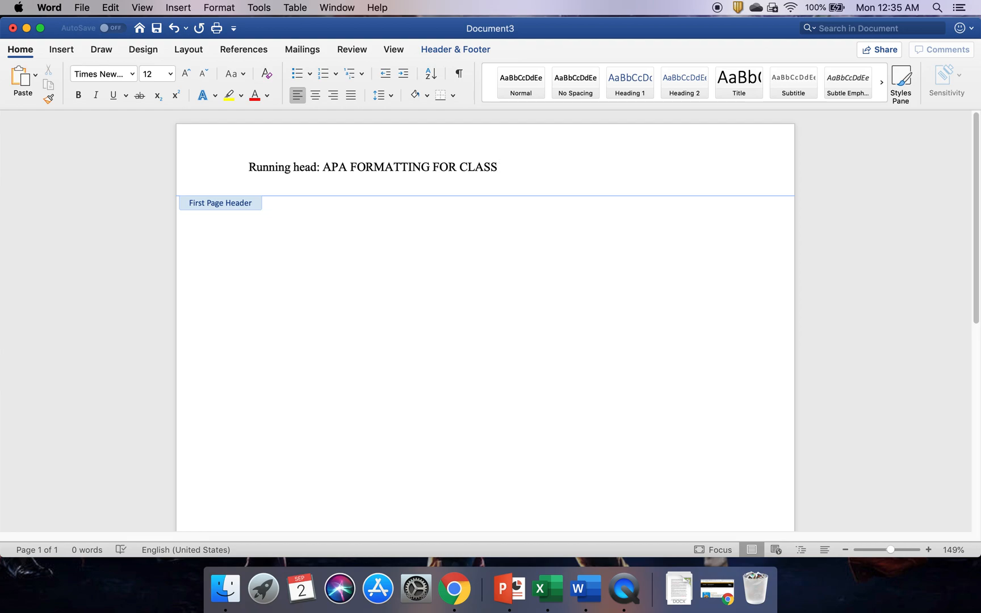
key(Tab)
- Insert a right-aligned page number 1 in the header and add a colon after 'head'
click(63, 50)
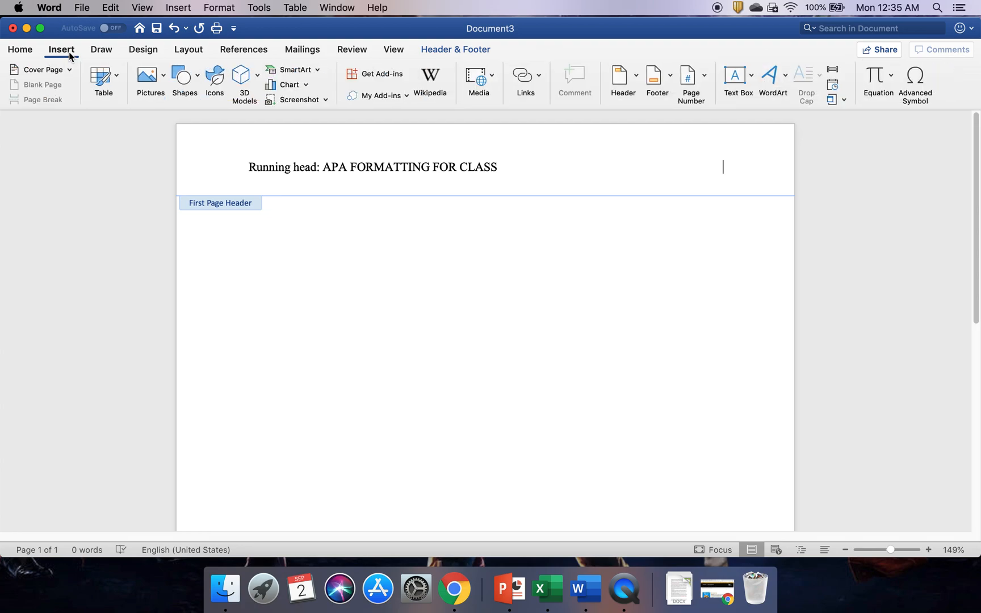
click(704, 84)
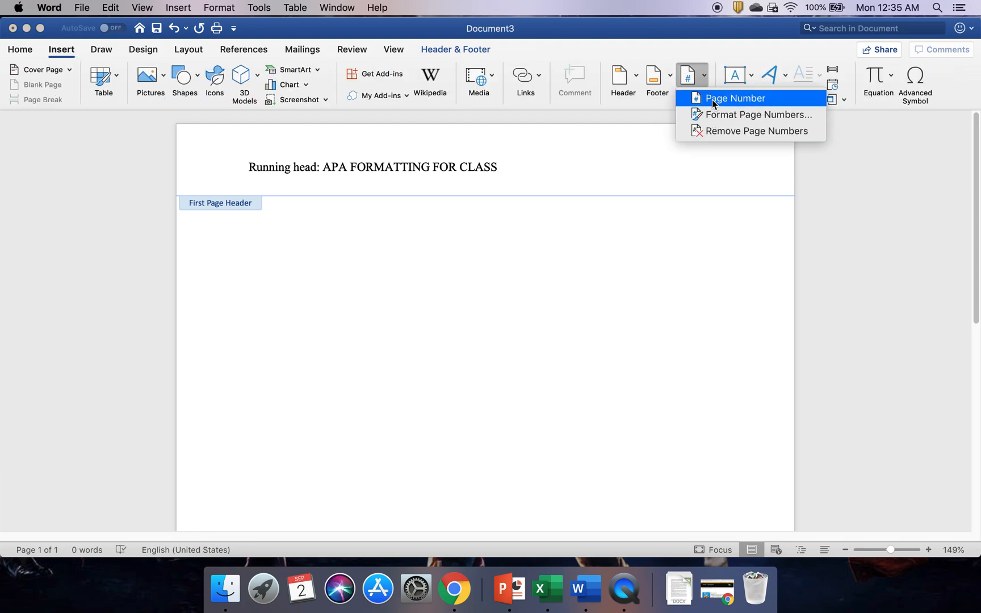
click(712, 100)
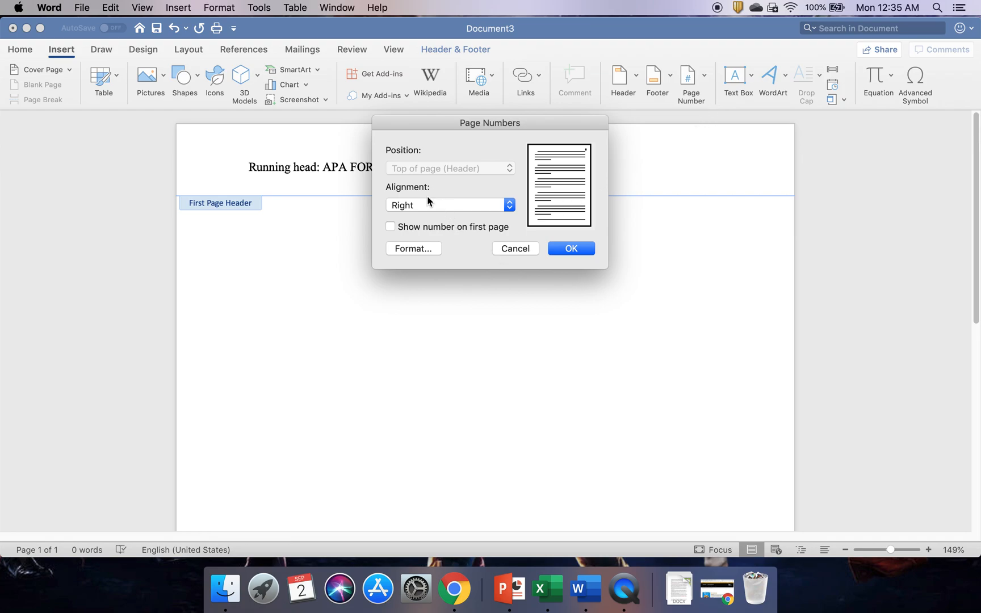
click(572, 248)
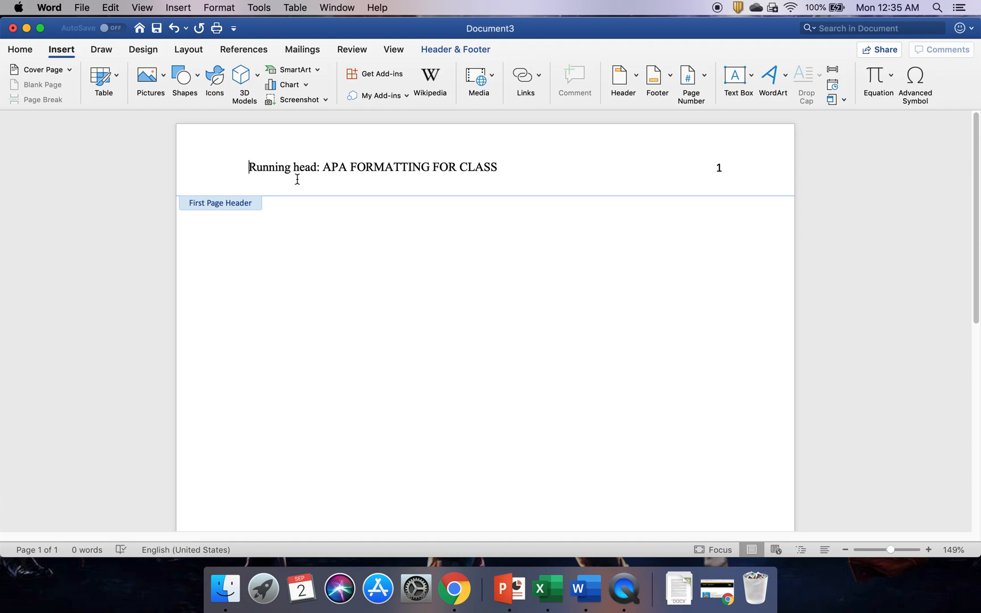
click(319, 168)
text(:)
- Close the header and switch the body font to Times New Roman
double_click(564, 274)
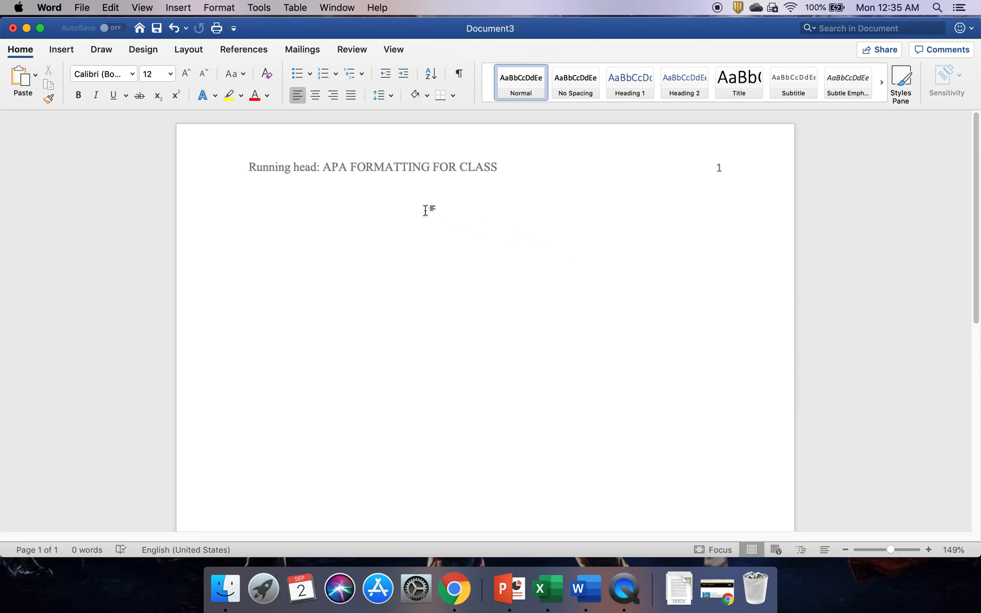
click(133, 80)
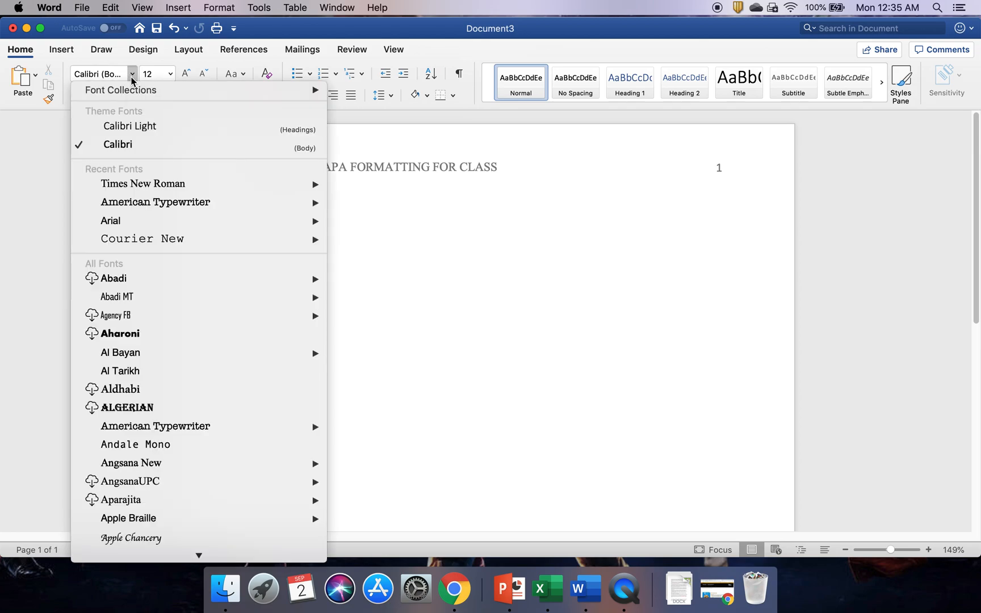
click(128, 185)
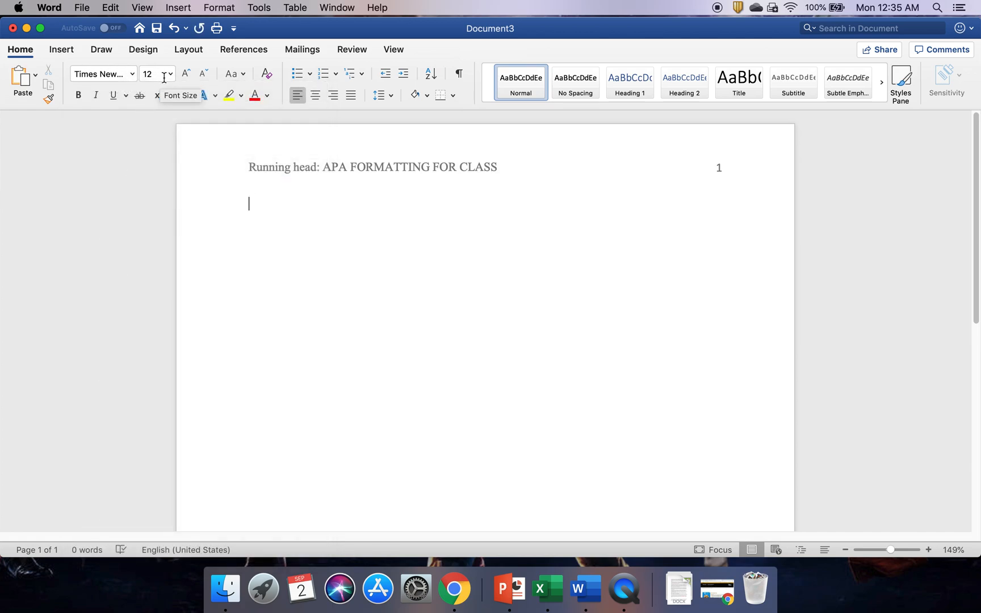
- Set body line spacing to 2.0 (Double) and centre the paragraph
click(390, 100)
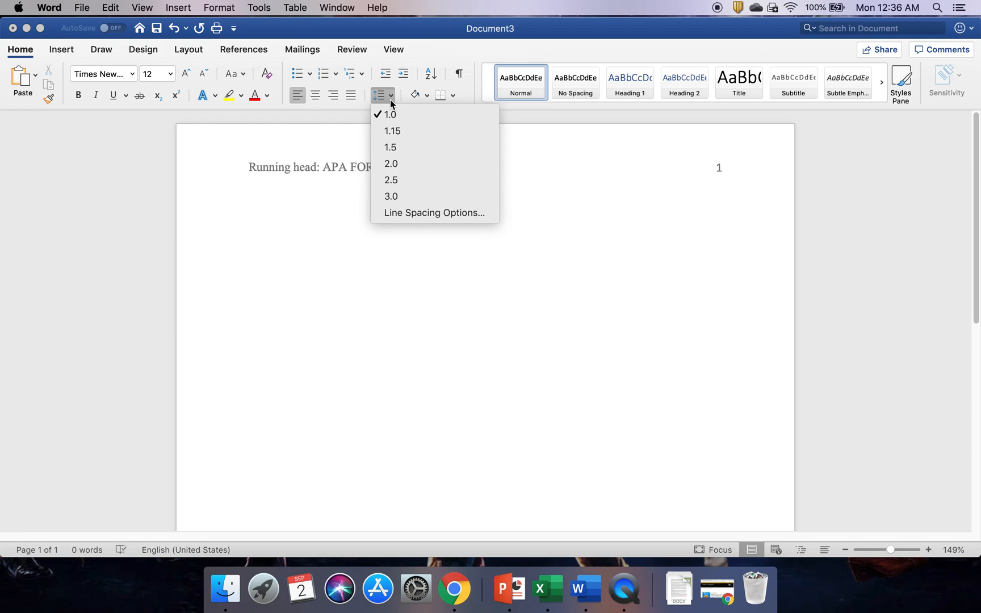
click(385, 165)
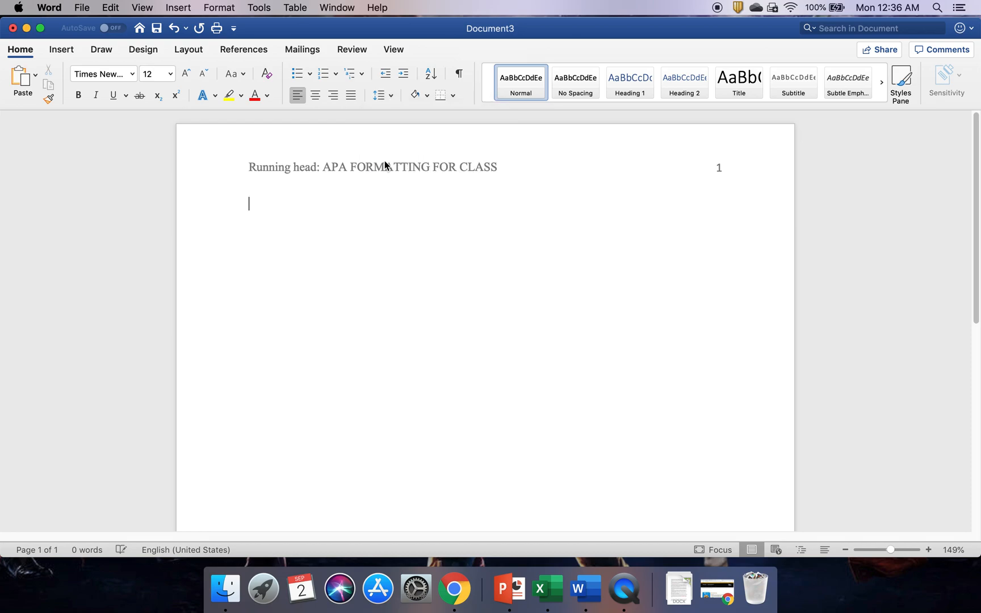
click(390, 96)
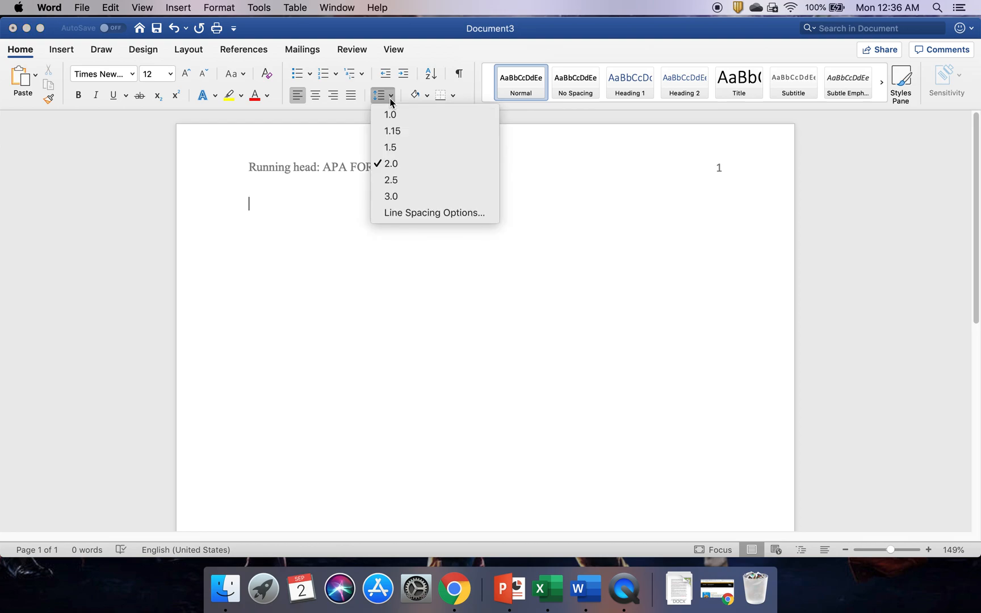
click(396, 214)
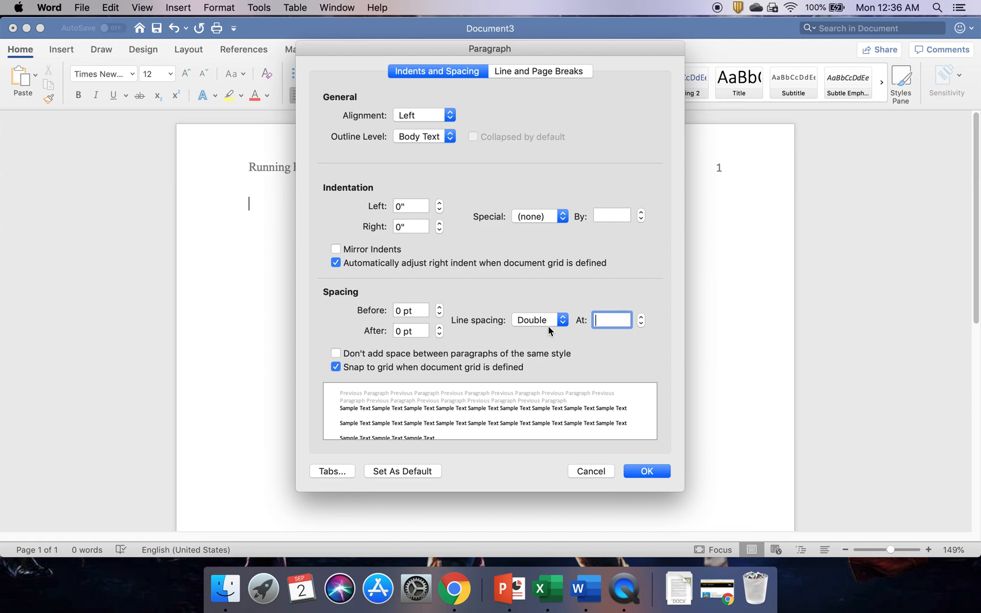
click(637, 470)
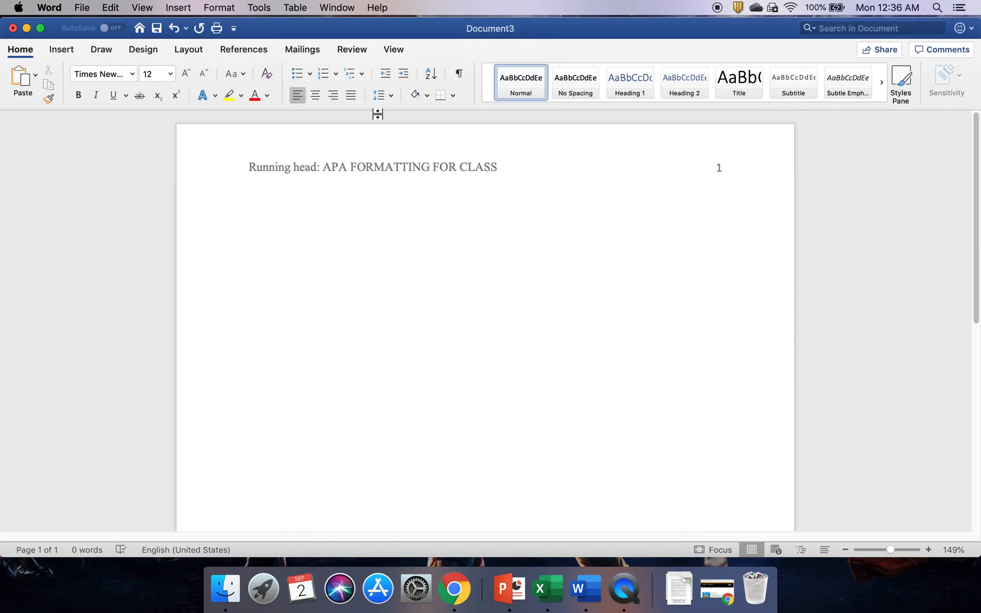
click(315, 96)
- Type the centred title 'APA Formatting for Class', then the student's and teacher's names on separate lines
key(Return)
key(Return)
key(Return)
key(Return)
key(Return)
key(Return)
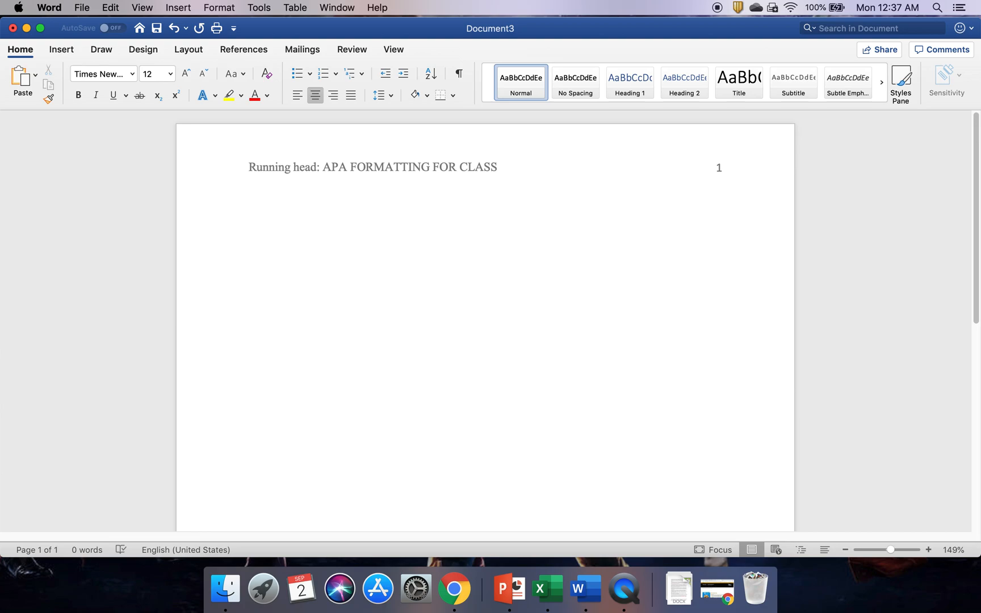
text(APA Formatting for Class)
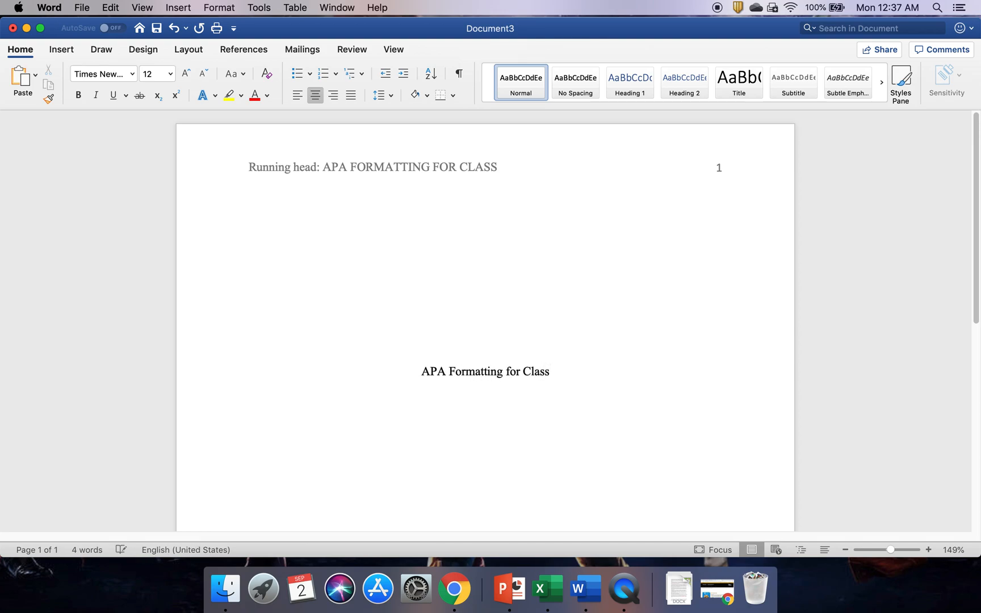
key(Return)
key(Return)
text(Mr. J)
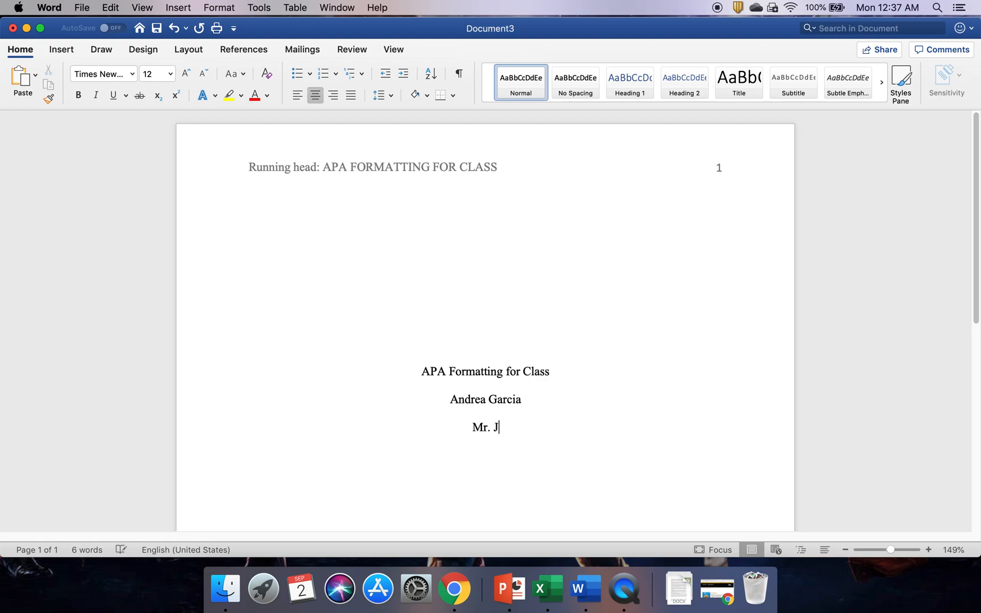
text(ohnson)
key(Return)
- Add 'Criminal Justice' and the date '2 September 2019' on the following lines
text(Criminal Justice)
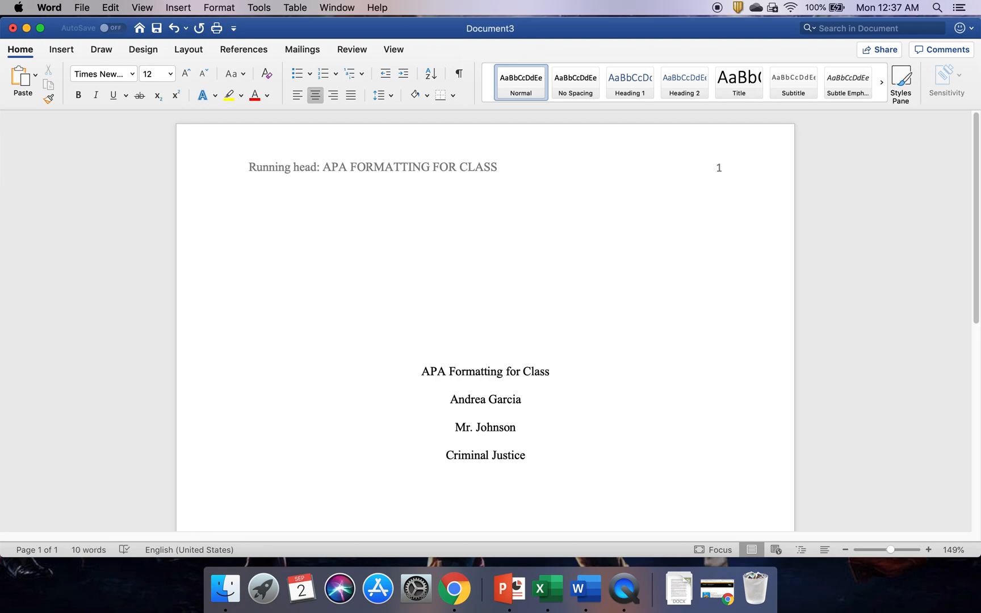
key(Return)
text(2)
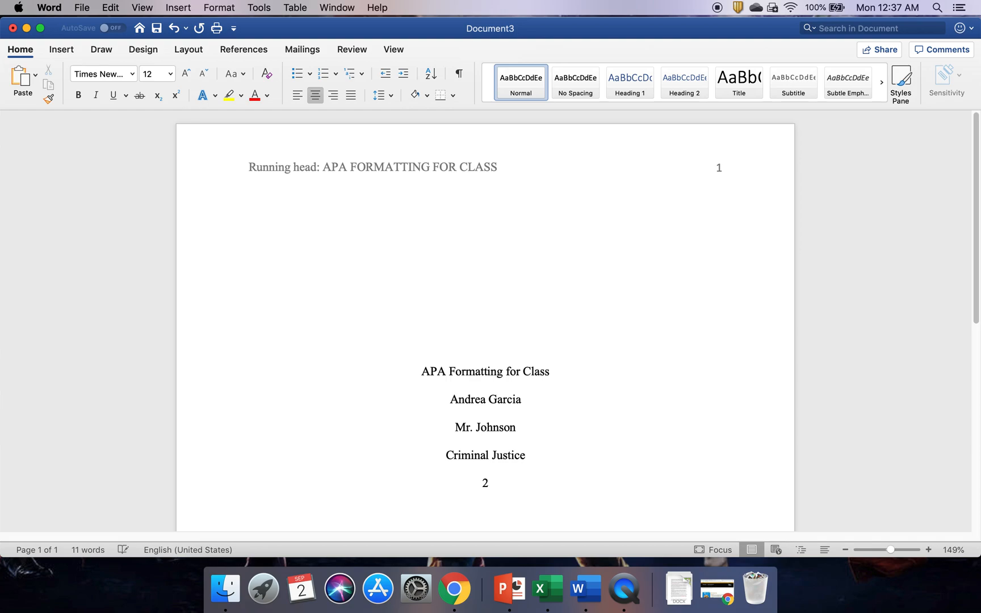
text( Sept)
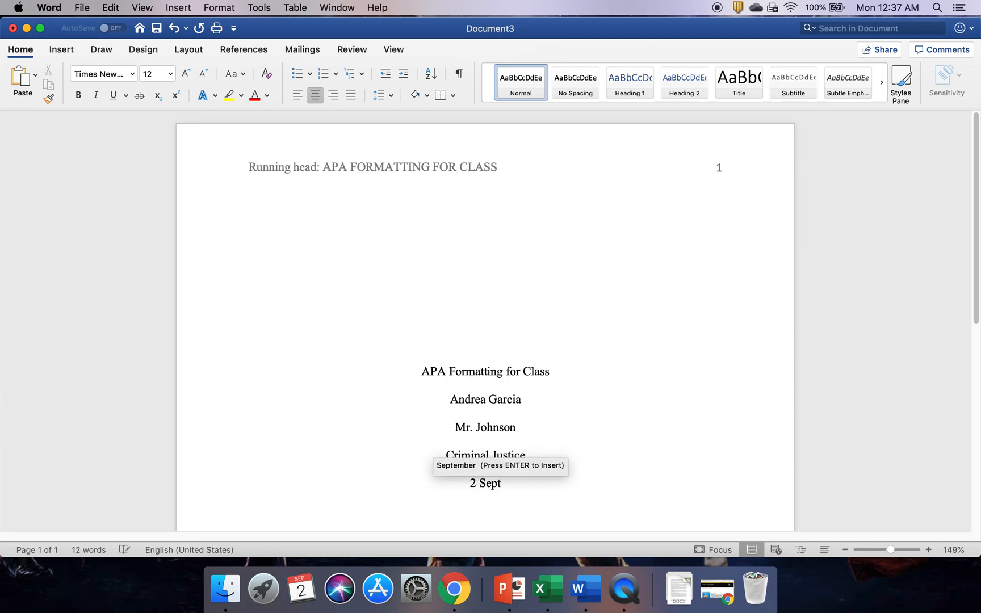
key(Return)
text(2019)
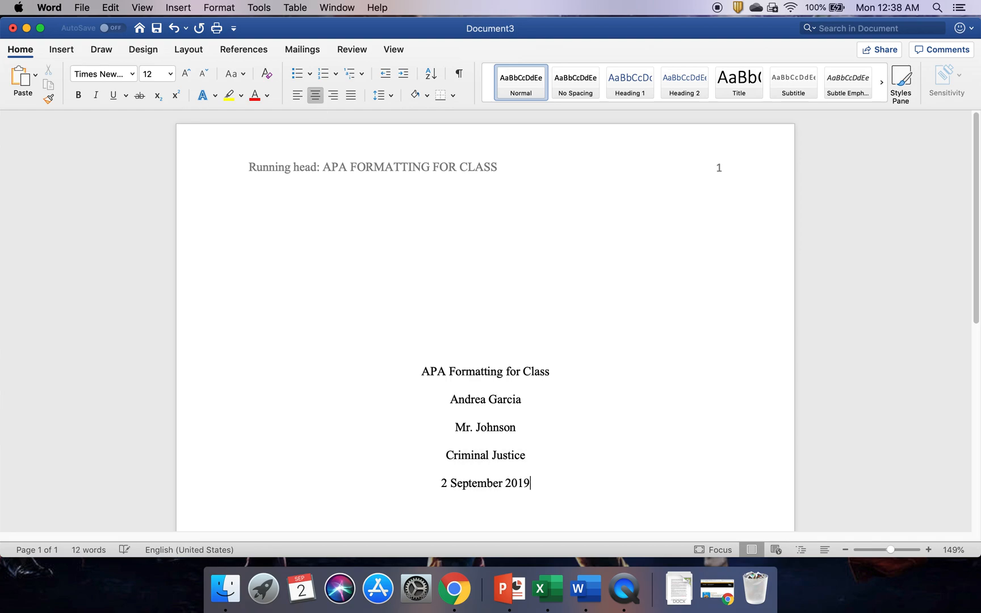
key(Return)
- Insert a page break from Layout > Breaks > Page after the title block
click(197, 51)
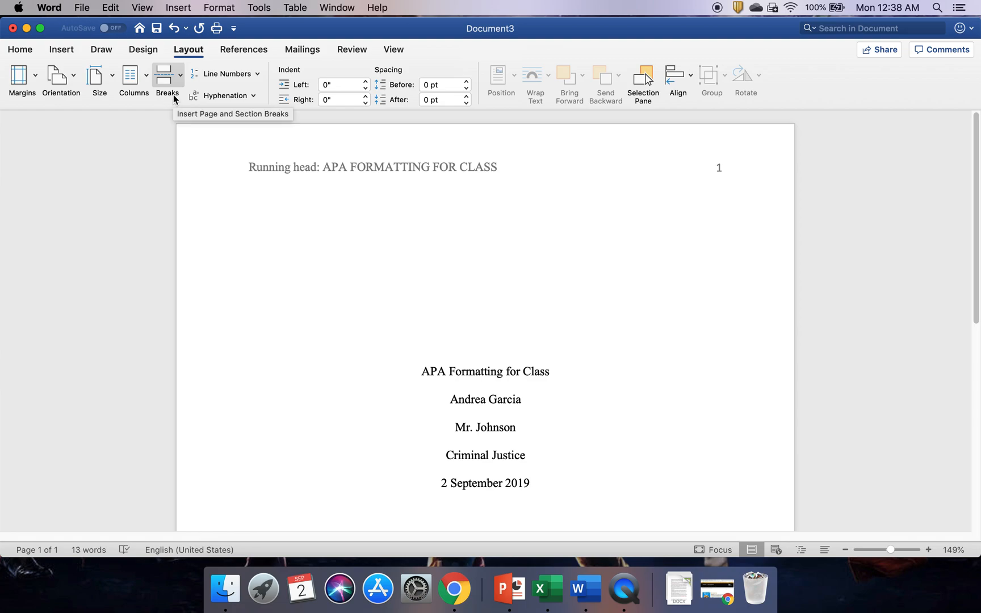
click(179, 80)
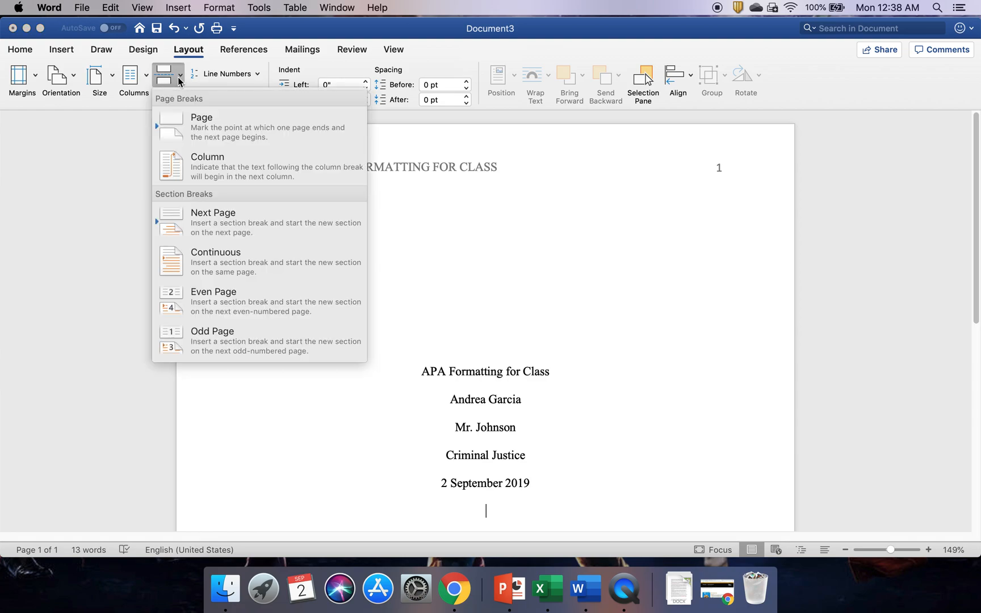
click(183, 127)
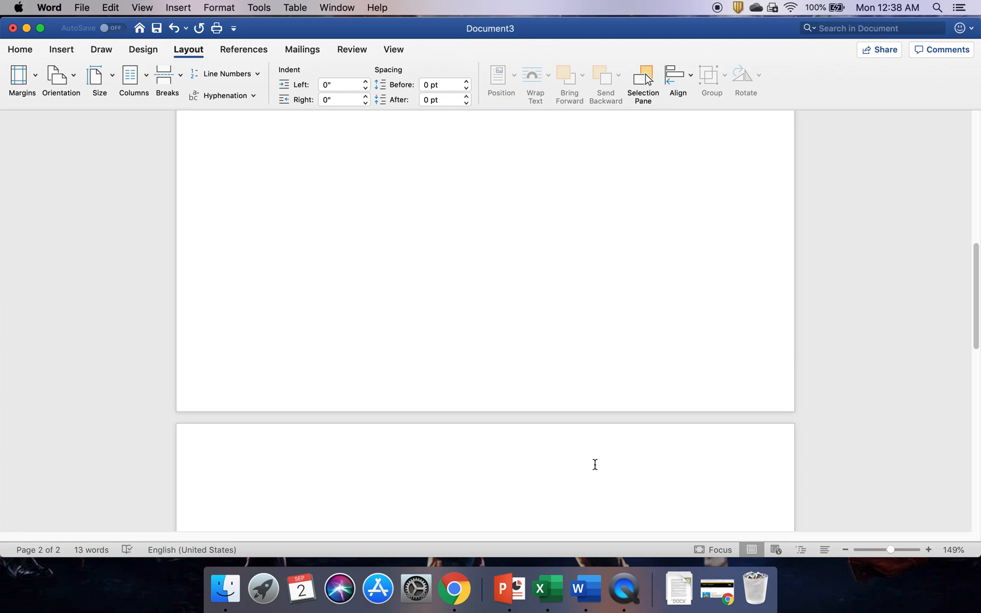
- Type 'APA FORMATTING FOR CLASS' in Times New Roman in page 2's header
double_click(410, 466)
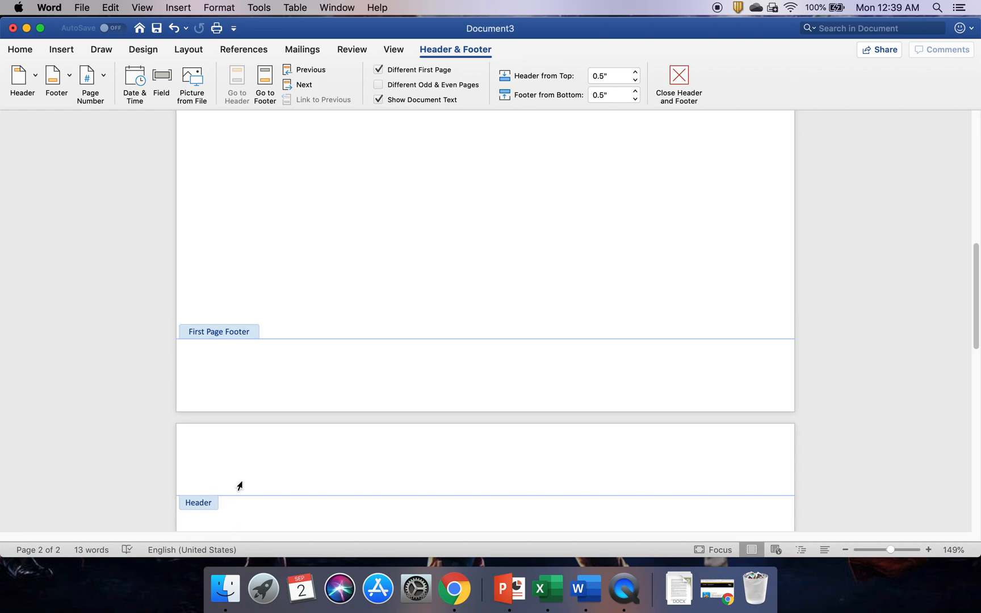
click(29, 50)
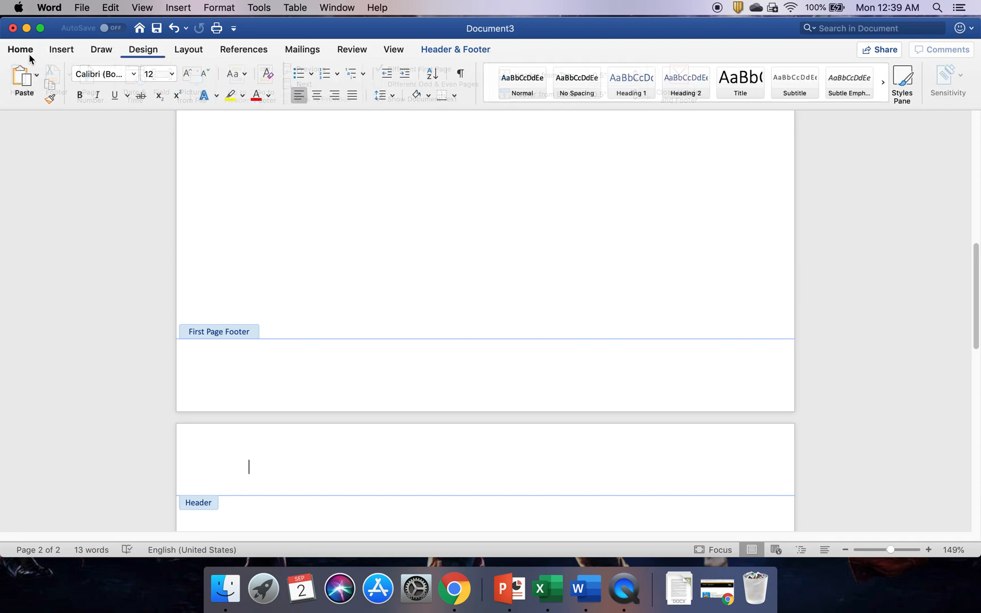
click(135, 72)
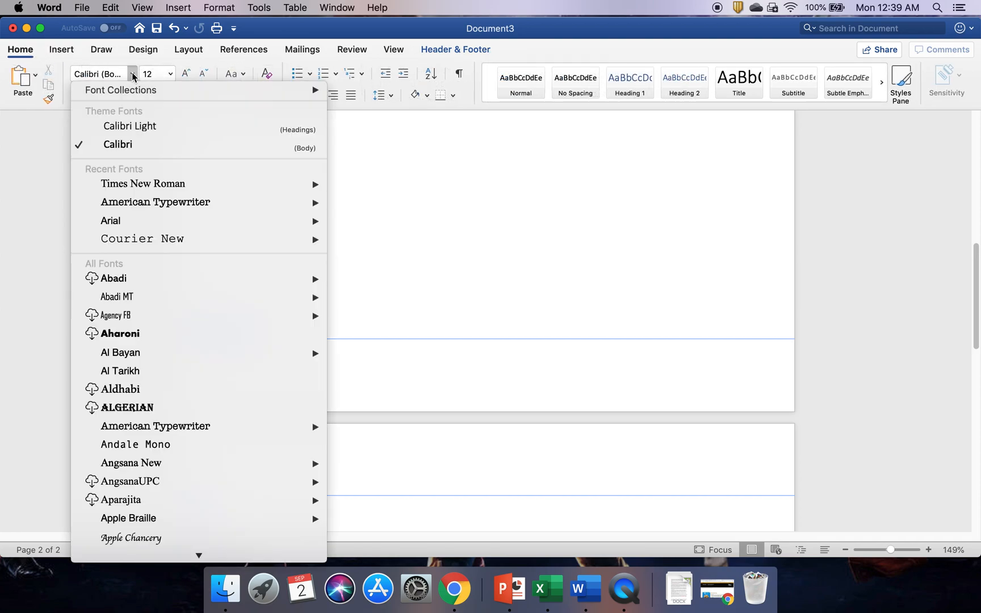
click(118, 182)
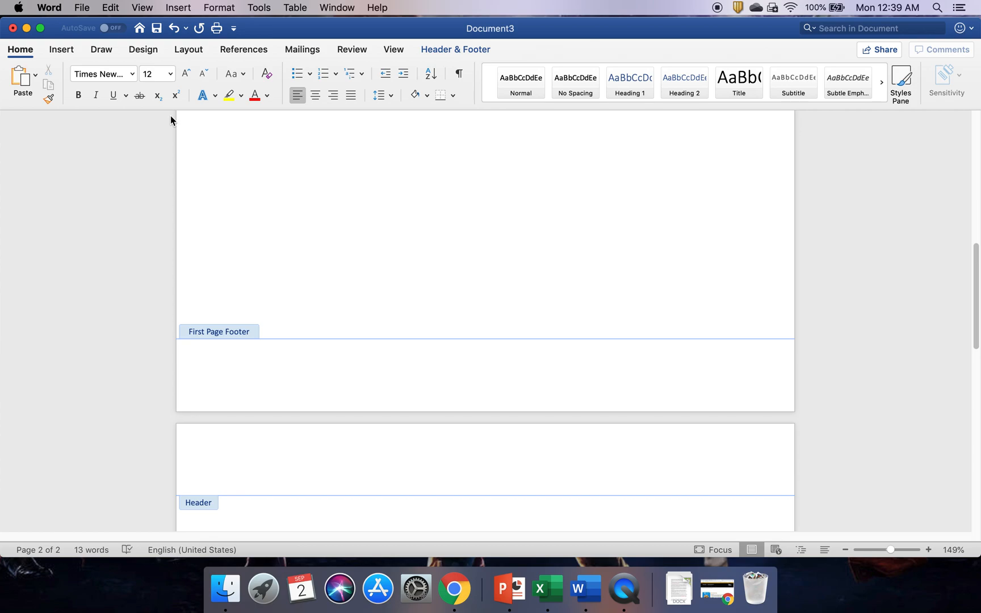
text(APA FORMATTING FOR CLASS)
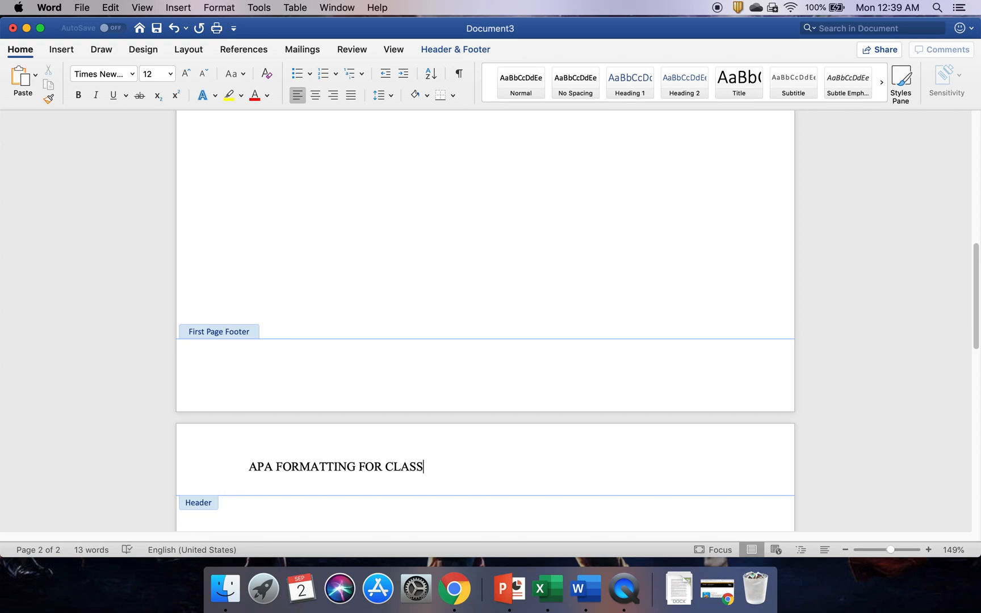
key(Tab)
key(Tab)
- Insert a right-aligned page number 2 in page 2's header, then return to the body
click(56, 50)
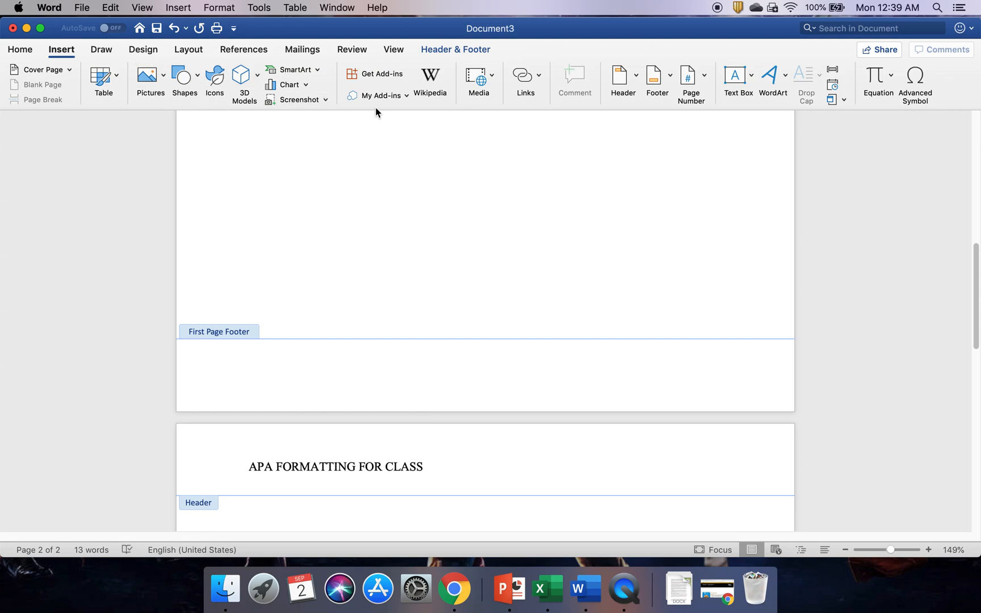
click(702, 78)
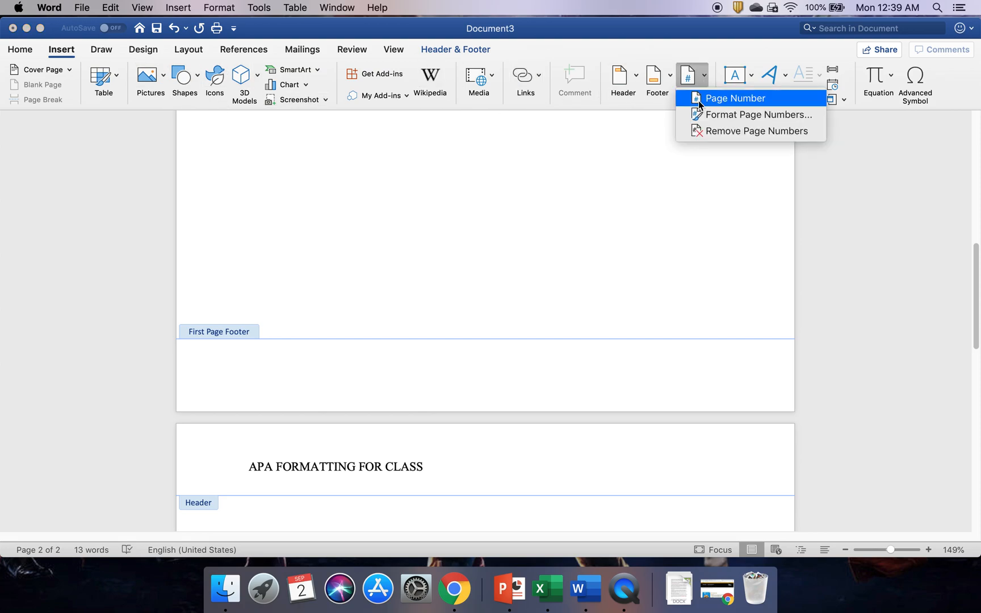
click(700, 101)
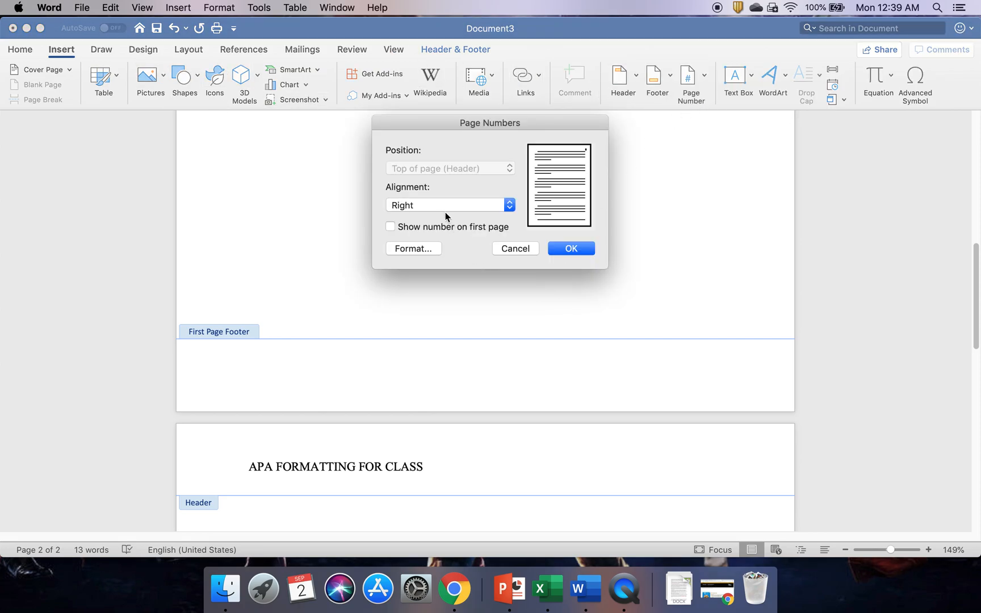
click(576, 249)
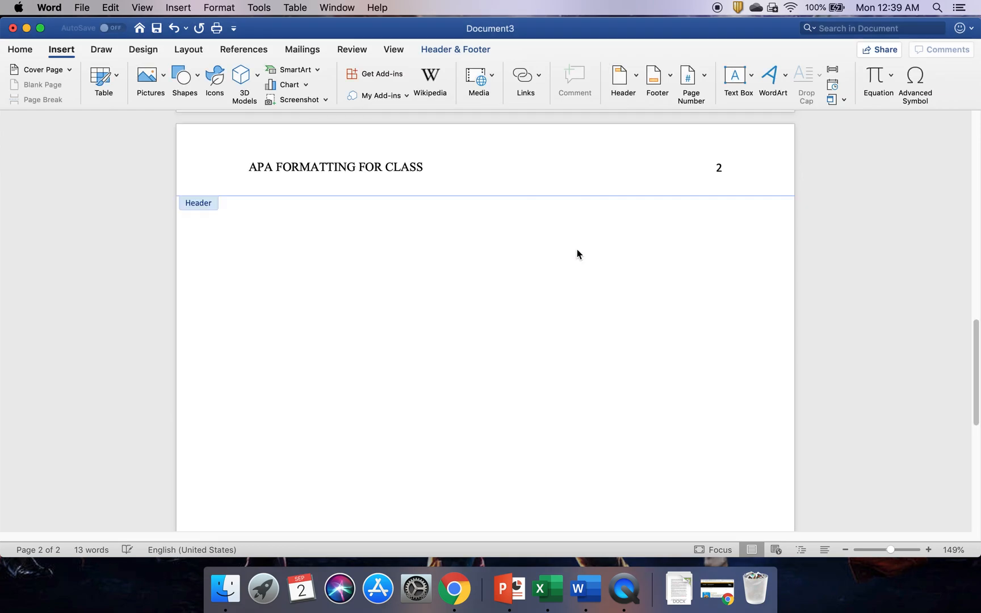
double_click(667, 289)
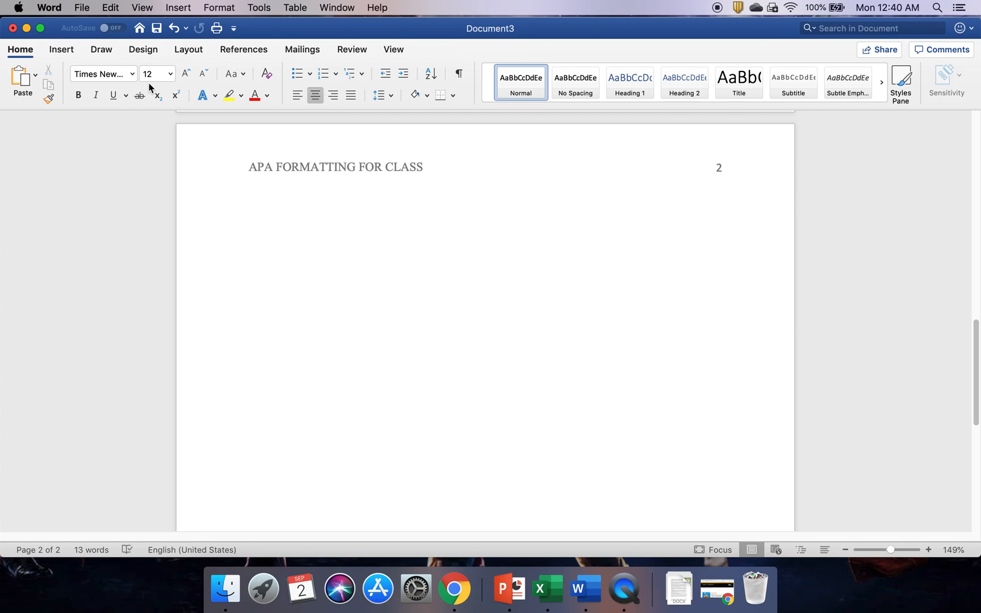
- Type the page 2 title 'APA Formatting for Class' and paste the two body paragraphs below it
text(APA Formatting fo)
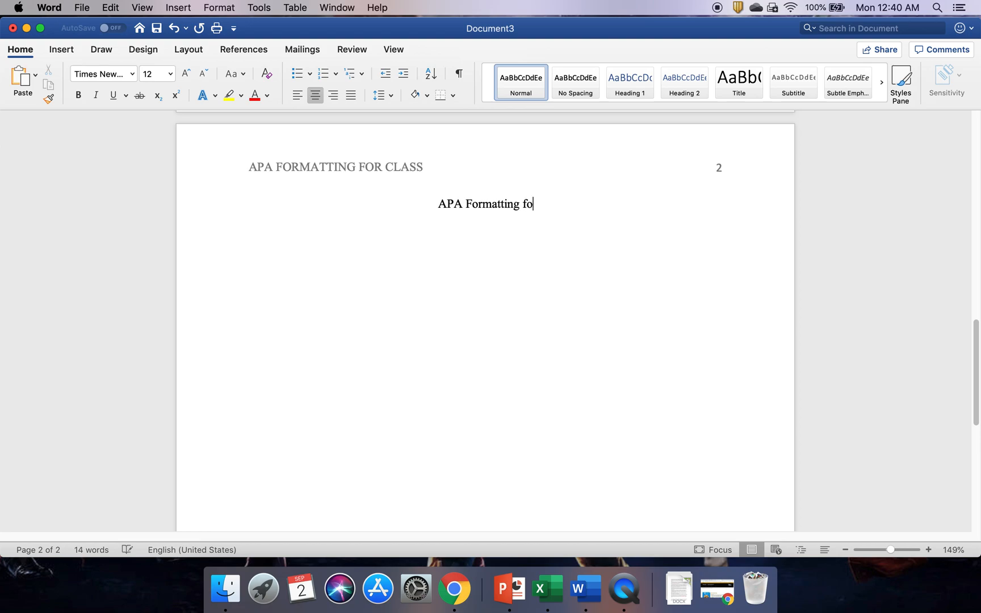
text(r Class)
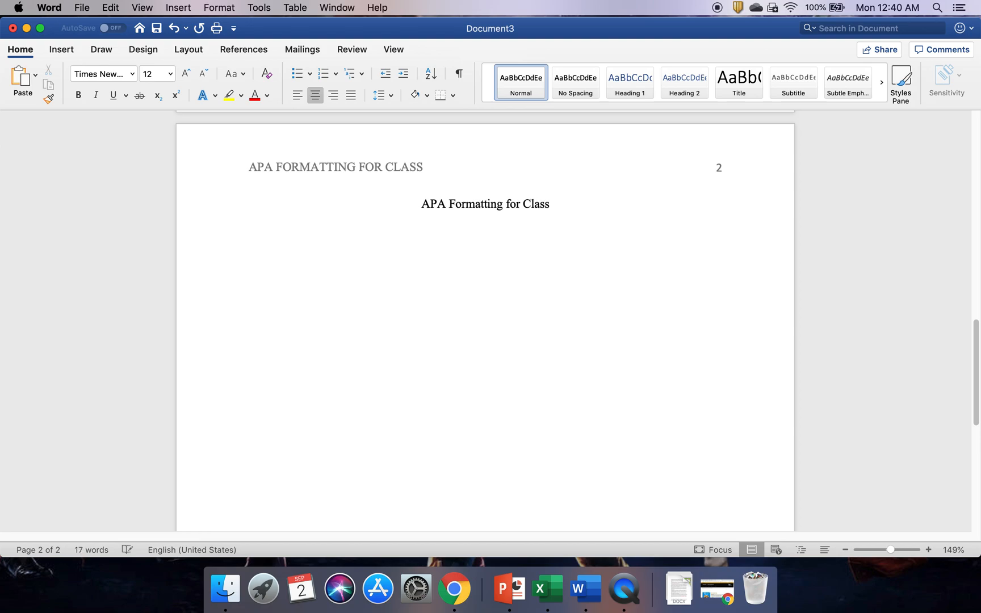
key(Return)
text(This is where you will start your paper. You will want to make sure that you indent each new paragraph and that all paragraphs are double spaced. Also, remember to hit enter at the end of your paragraph to ensure you start a new paragraph. Your paragraphs should look like this. There should not be any extra spacing between paragraphs. This will help your paper look more uniform.)
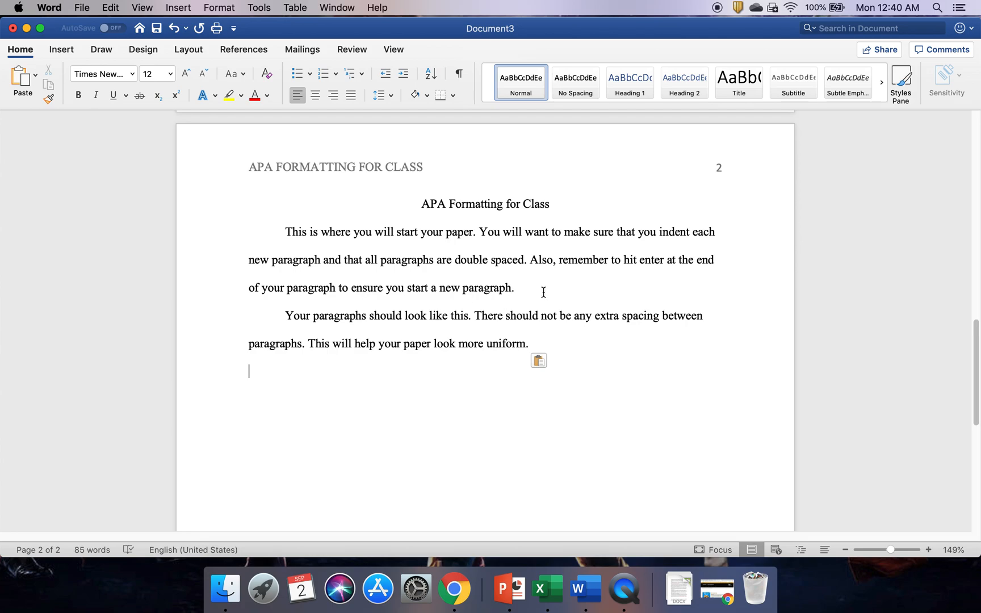
click(525, 288)
scroll(378, 172, up, 15)
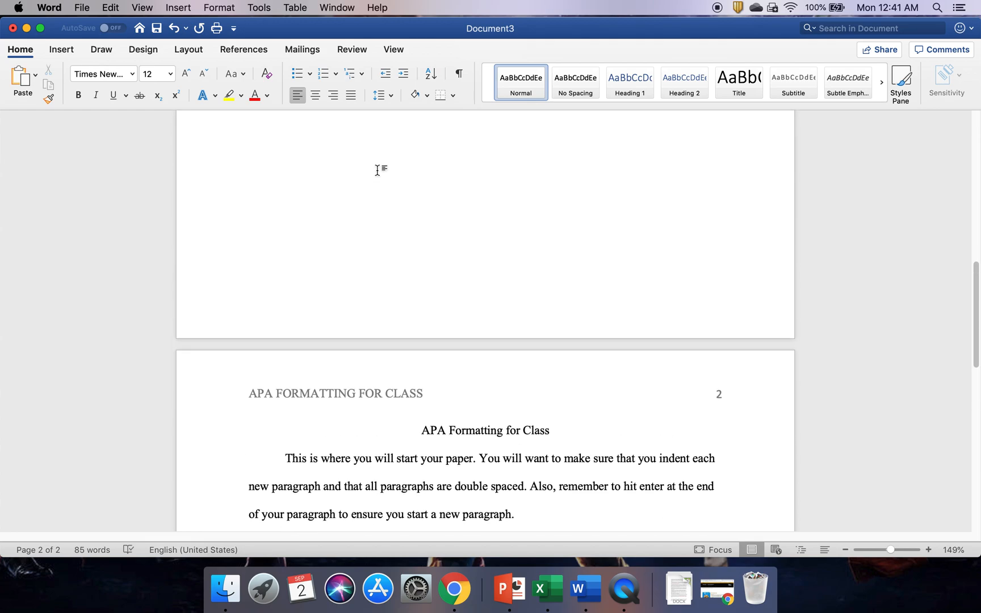
scroll(378, 184, up, 5)
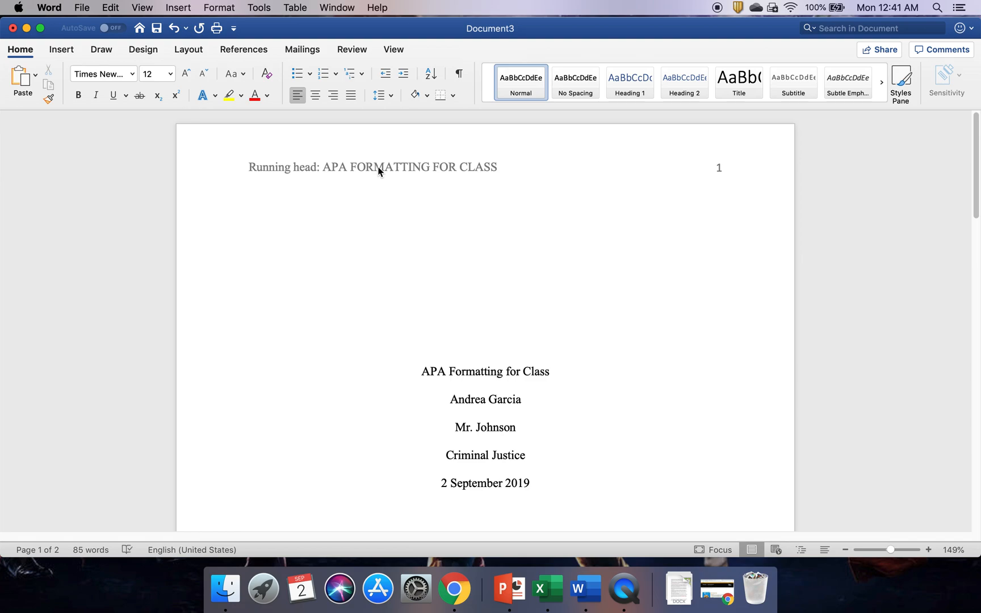
scroll(376, 187, down, 10)
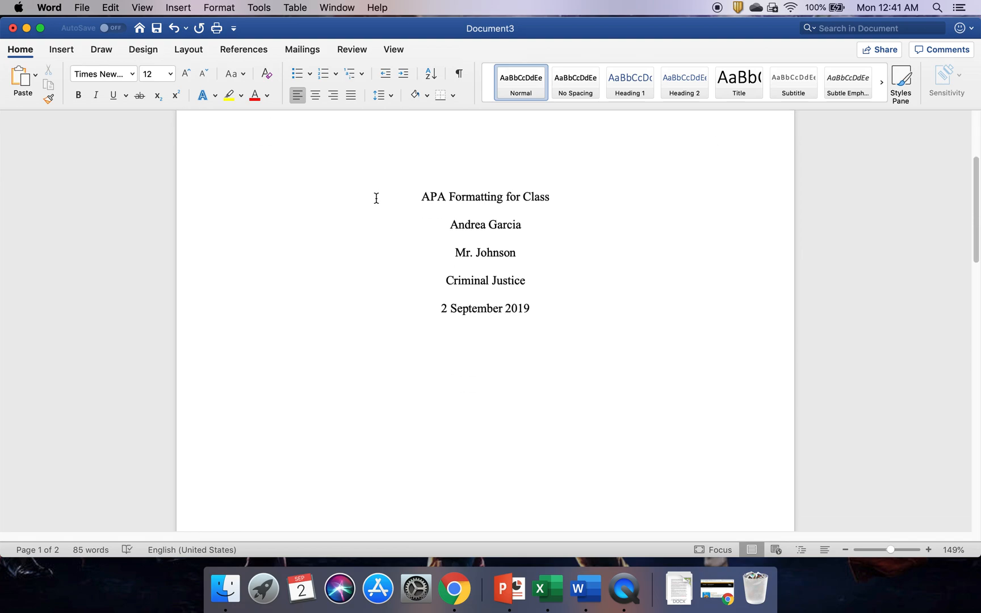
scroll(375, 196, down, 10)
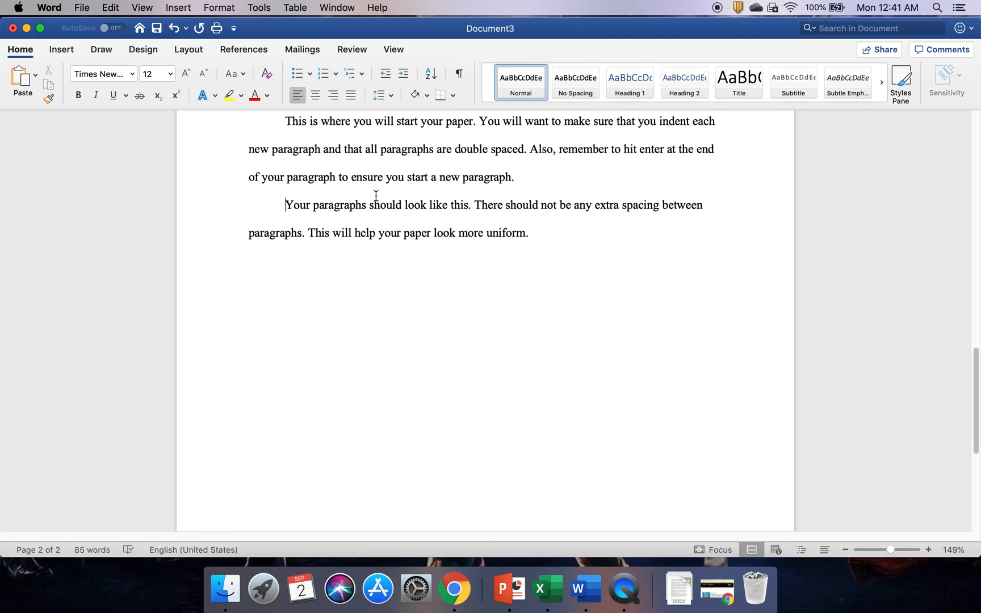